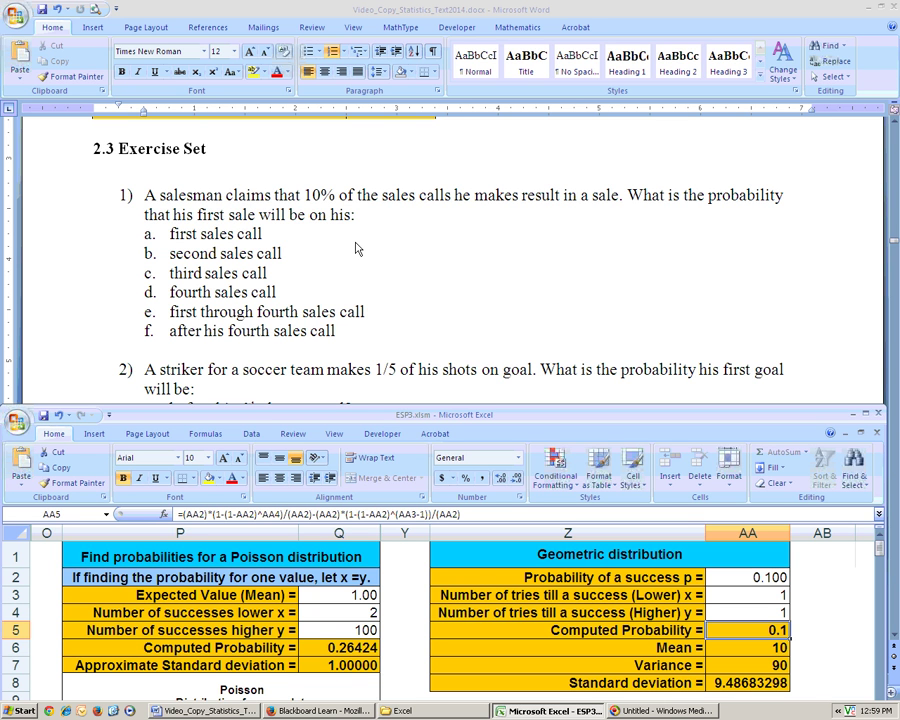
{"action": "left_click", "coordinate": [228, 214]}
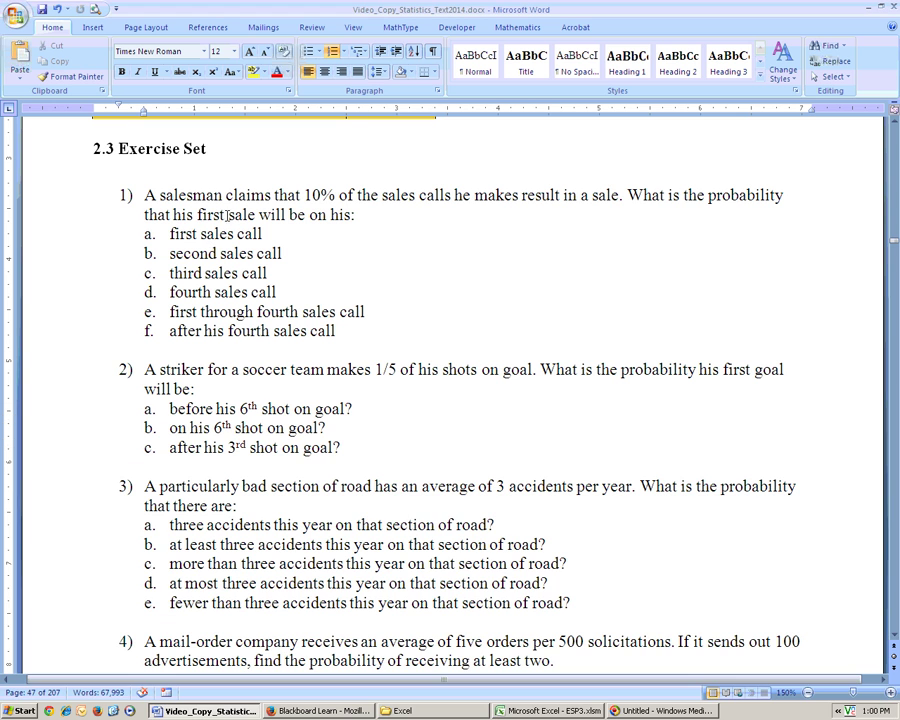
{"action": "left_click_drag", "start_coordinate": [197, 214], "coordinate": [258, 214]}
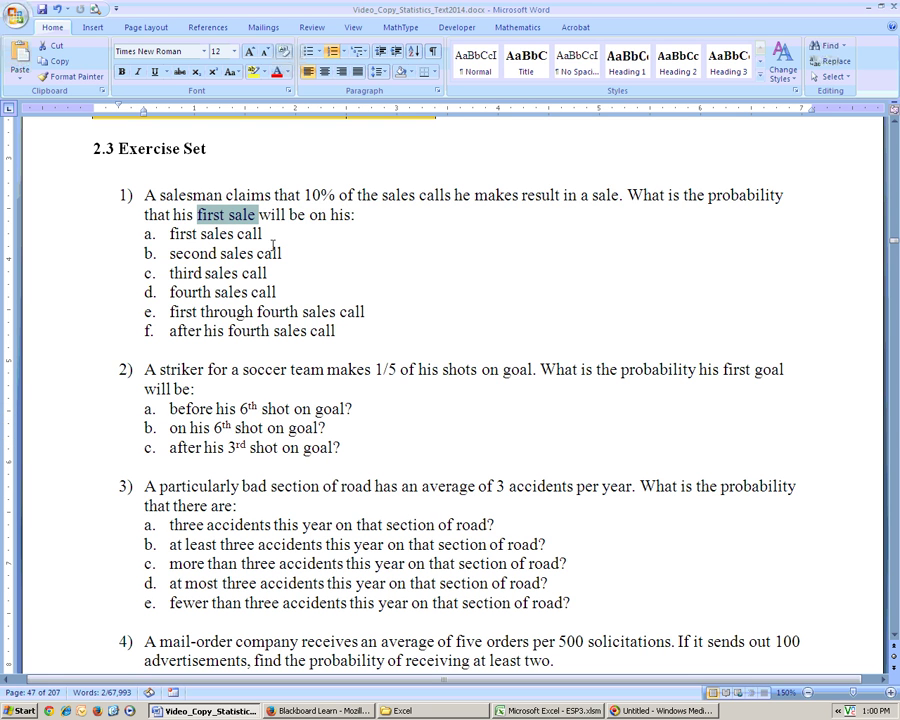
{"action": "left_click", "coordinate": [224, 215]}
{"action": "left_click_drag", "start_coordinate": [224, 214], "coordinate": [196, 214]}
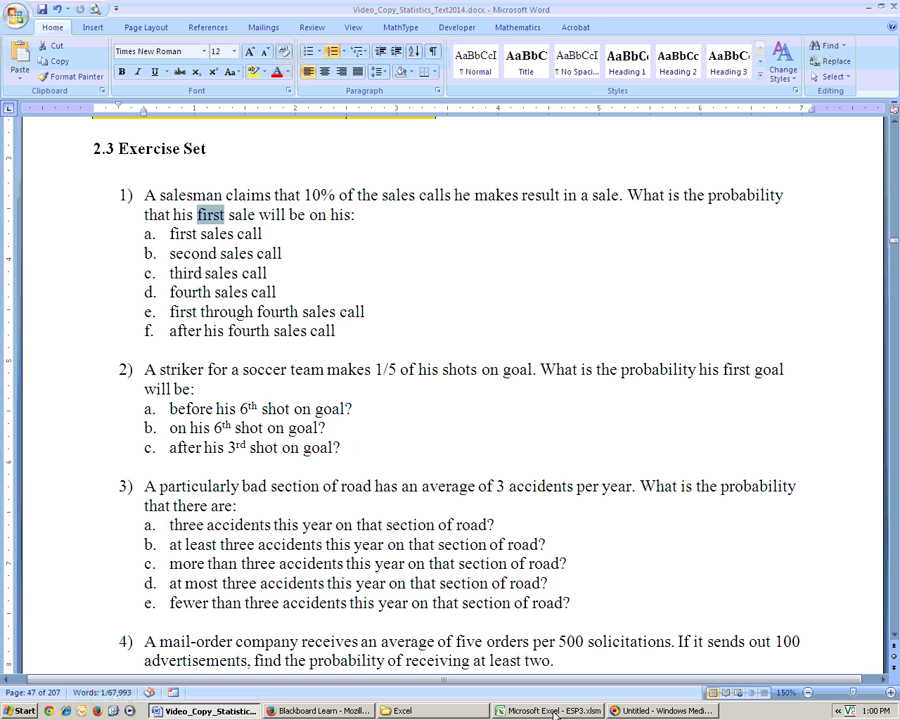
{"action": "key", "text": "alt+Tab"}
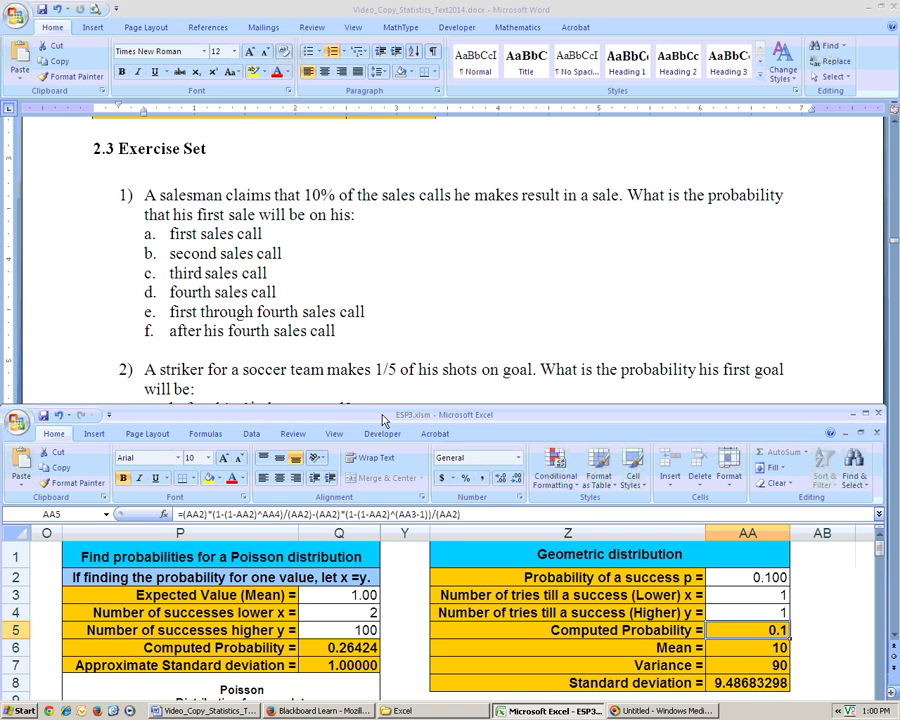
- Check the success probability and formula cells, then set lower and higher tries to 2, giving 0.09
{"action": "left_click", "coordinate": [747, 578]}
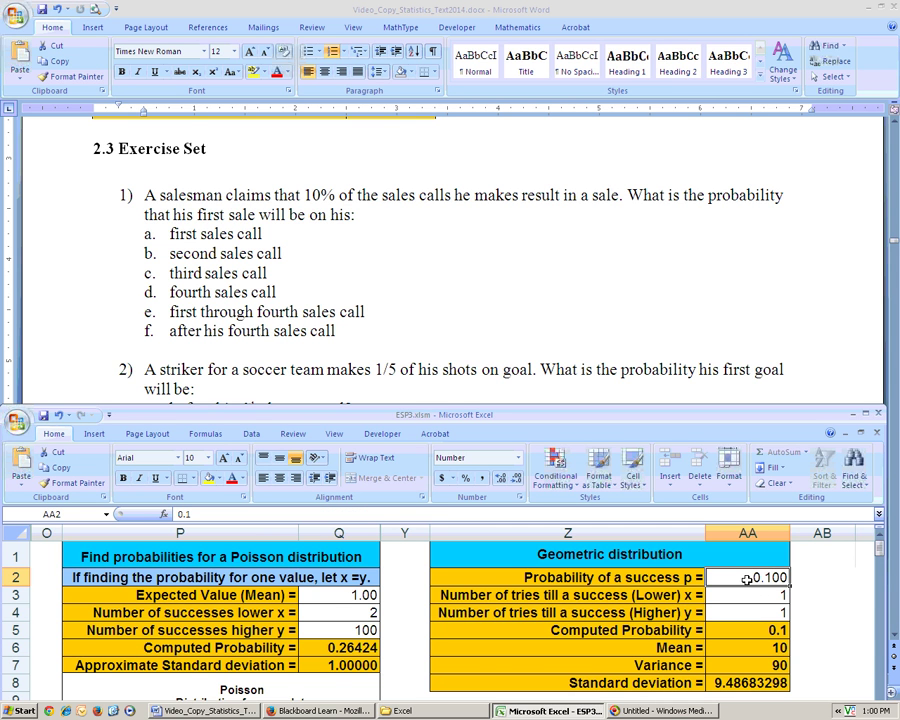
{"action": "left_click", "coordinate": [748, 633]}
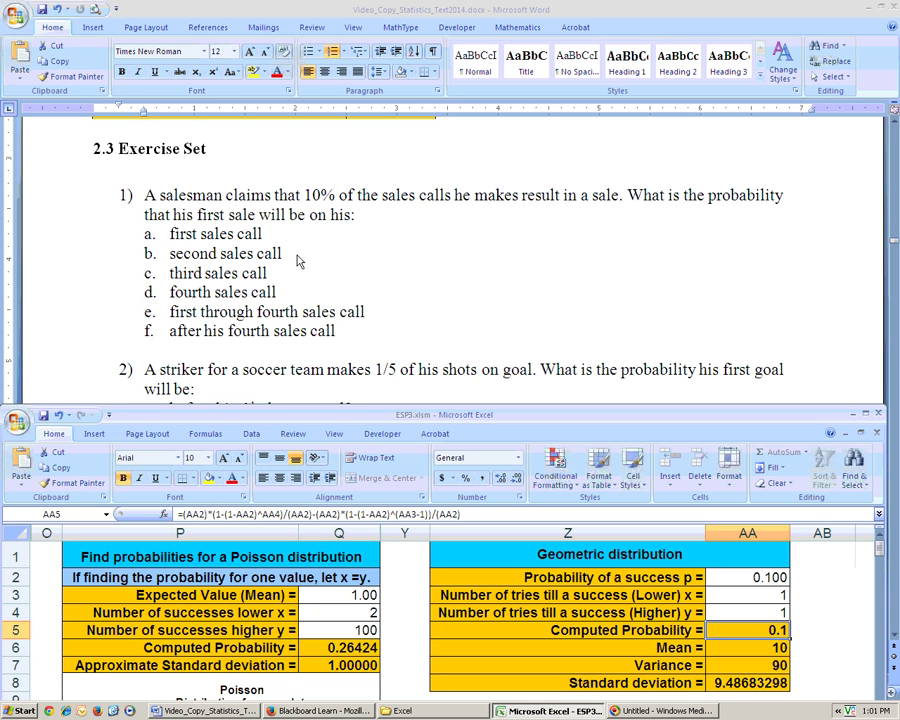
{"action": "left_click", "coordinate": [772, 596]}
{"action": "type", "text": "2"}
{"action": "key", "text": "Return"}
{"action": "type", "text": "2"}
{"action": "key", "text": "Return"}
{"action": "left_click", "coordinate": [274, 273]}
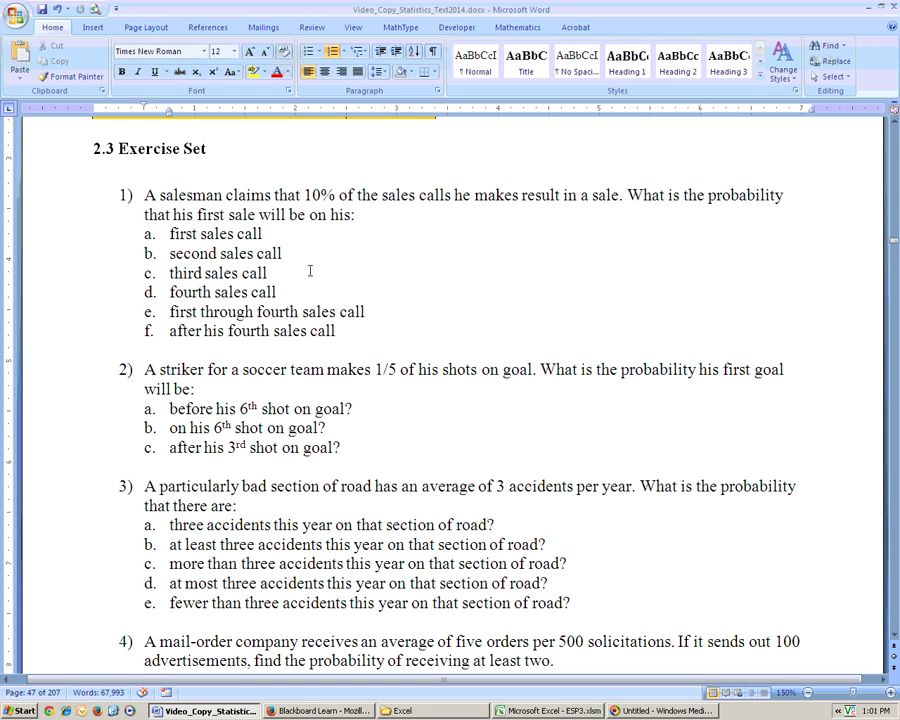
- Type answers (.9)*(.9)*(.1), (.9)*(.1) and (.1) after problem 1 items c, b and a
{"action": "type", "text": "(.9)*(.9)*(.1)"}
{"action": "left_click", "coordinate": [305, 252]}
{"action": "type", "text": "("}
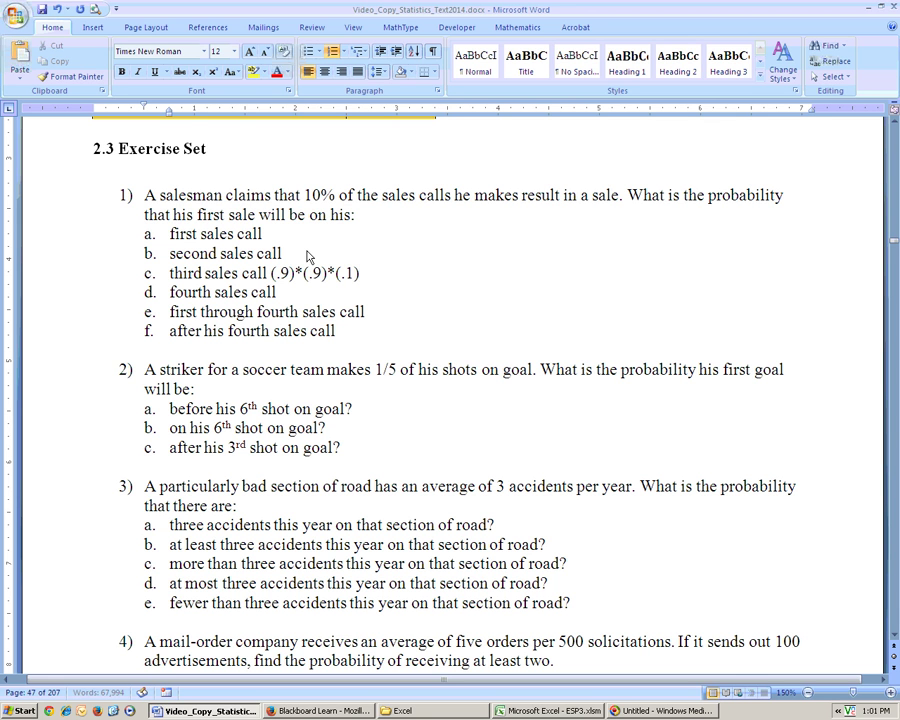
{"action": "type", "text": ".9)*(.1)"}
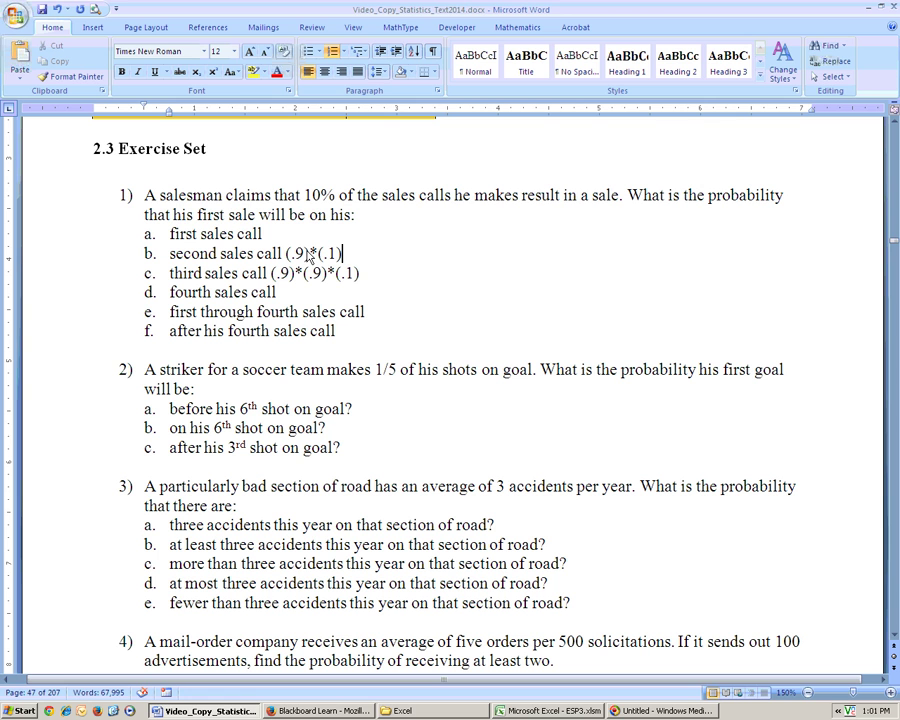
{"action": "left_click", "coordinate": [268, 234]}
{"action": "type", "text": "(.1)"}
- Answer item d with (.9)³(.1), with the 3 as a superscript exponent
{"action": "left_click", "coordinate": [294, 291]}
{"action": "type", "text": "(.9)"}
{"action": "left_click", "coordinate": [209, 76]}
{"action": "type", "text": "3"}
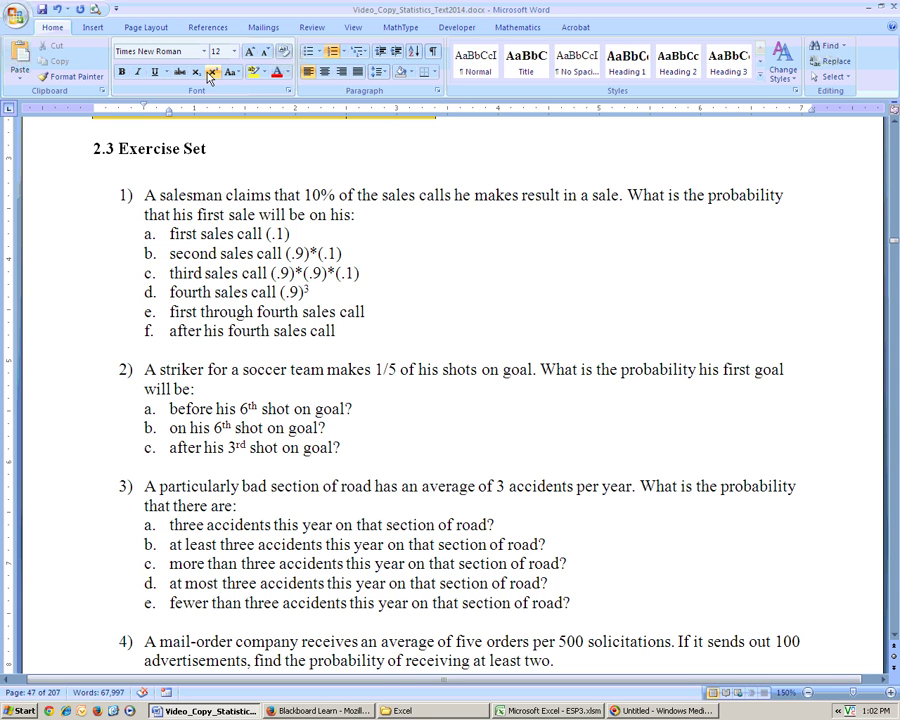
{"action": "left_click", "coordinate": [209, 76]}
{"action": "type", "text": "(.1)"}
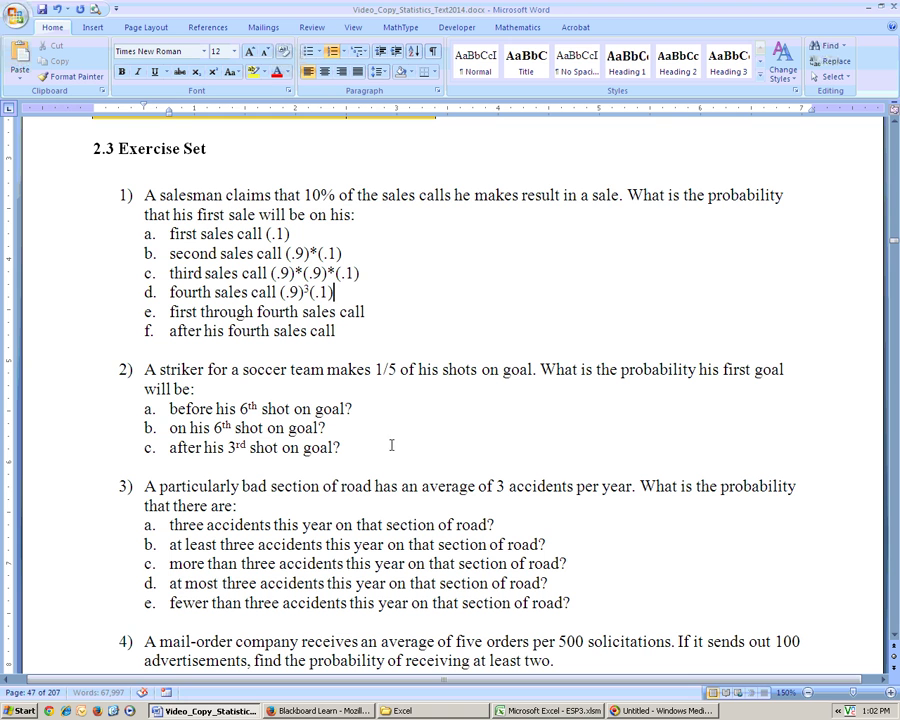
{"action": "left_click", "coordinate": [588, 712]}
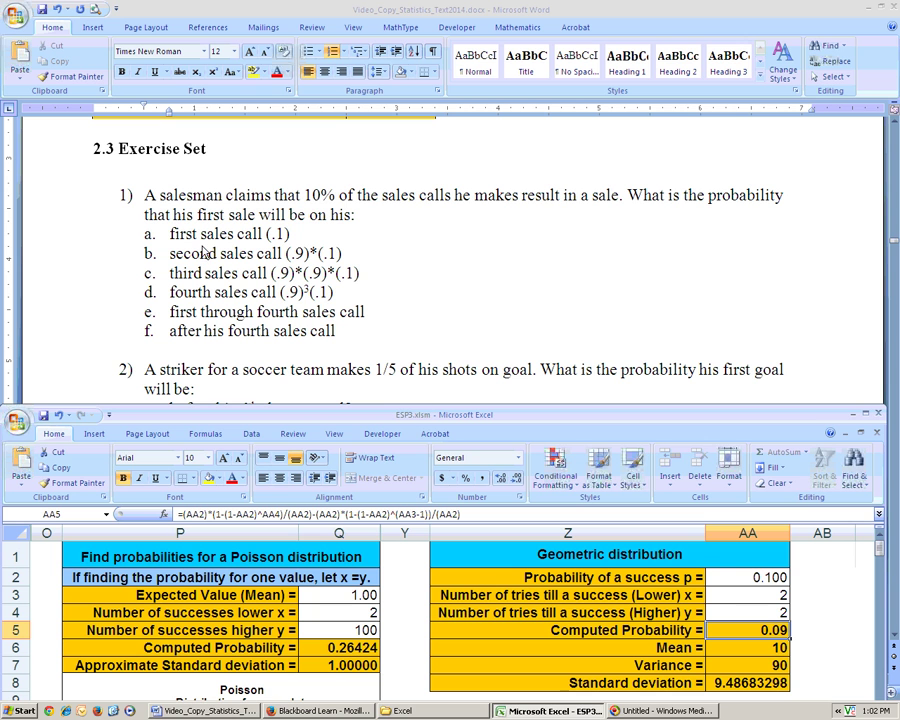
- Enter 3 and 4 as the tries, then change the lower tries to 1, giving 0.3439
{"action": "left_click", "coordinate": [739, 596]}
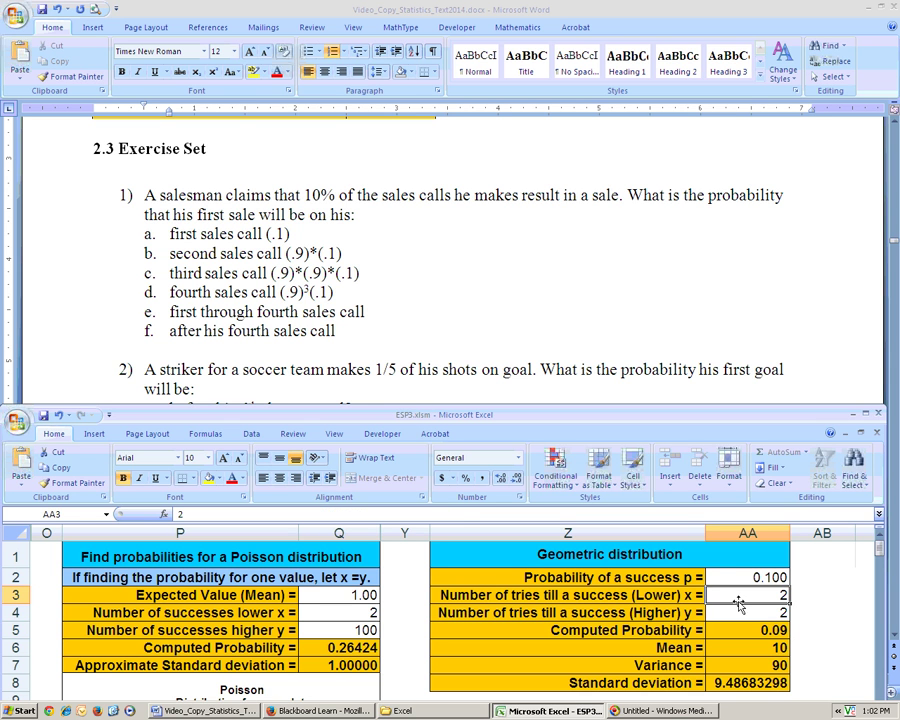
{"action": "type", "text": "3"}
{"action": "key", "text": "Return"}
{"action": "type", "text": "3"}
{"action": "key", "text": "Return"}
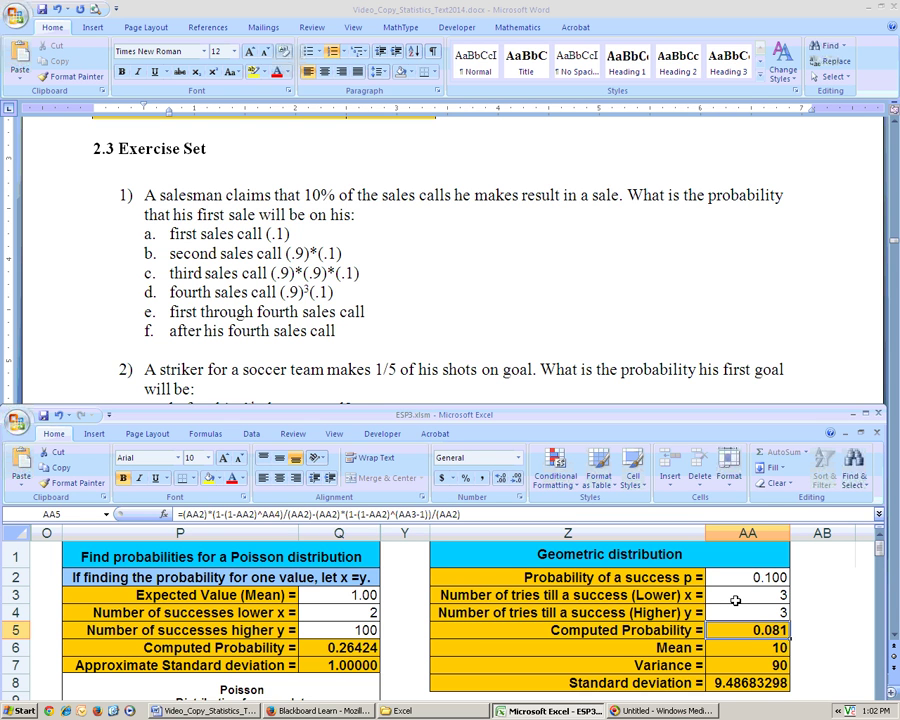
{"action": "left_click", "coordinate": [737, 594]}
{"action": "type", "text": "4"}
{"action": "key", "text": "Return"}
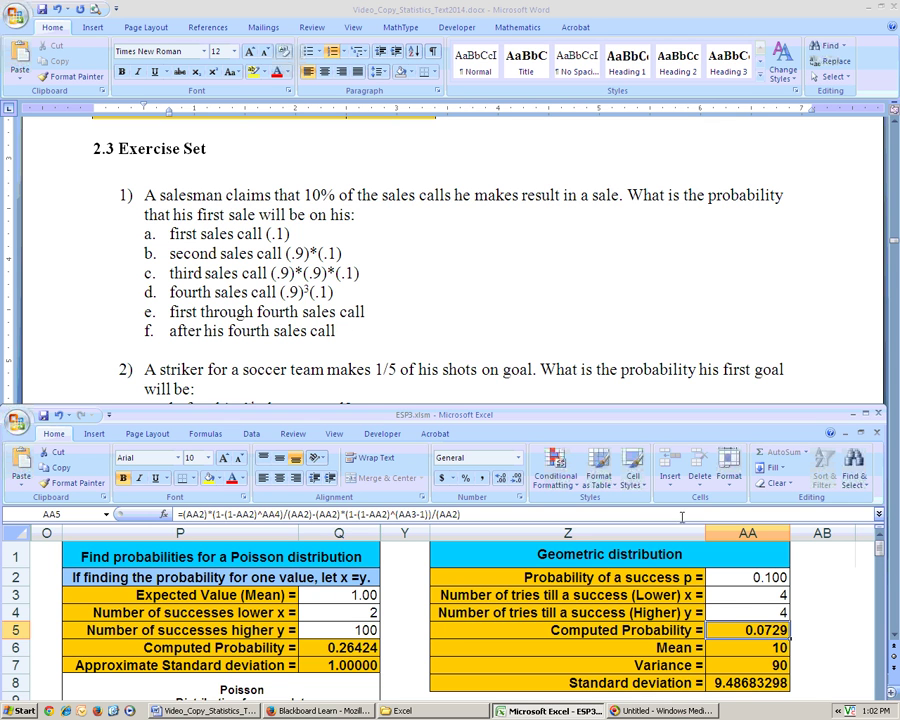
{"action": "left_click", "coordinate": [748, 598]}
{"action": "type", "text": "1"}
{"action": "key", "text": "Return"}
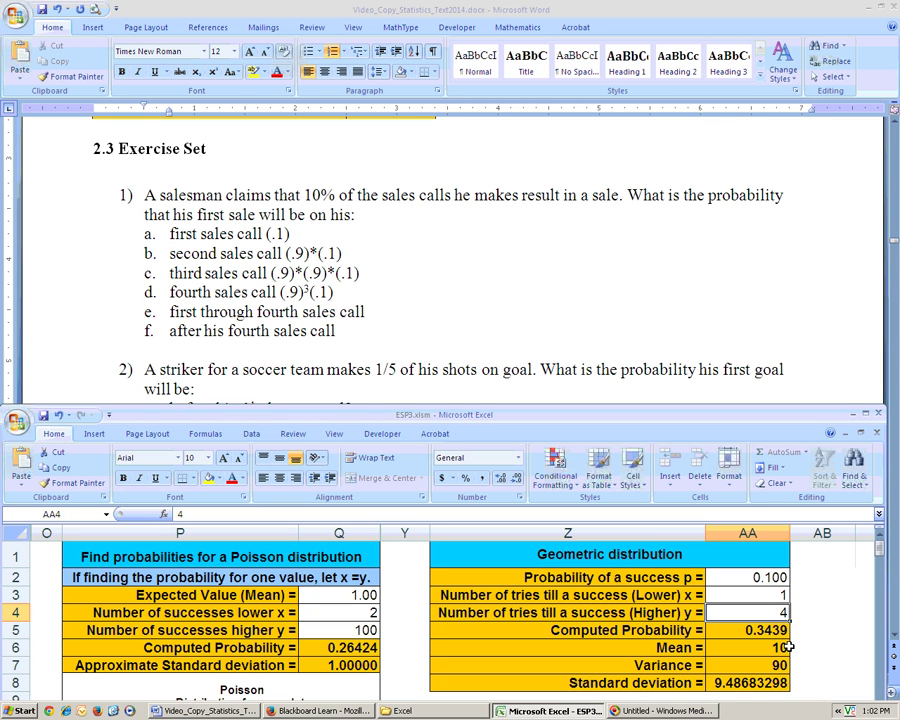
- Set the calculator's tries from 5 to 100
{"action": "left_click", "coordinate": [766, 594]}
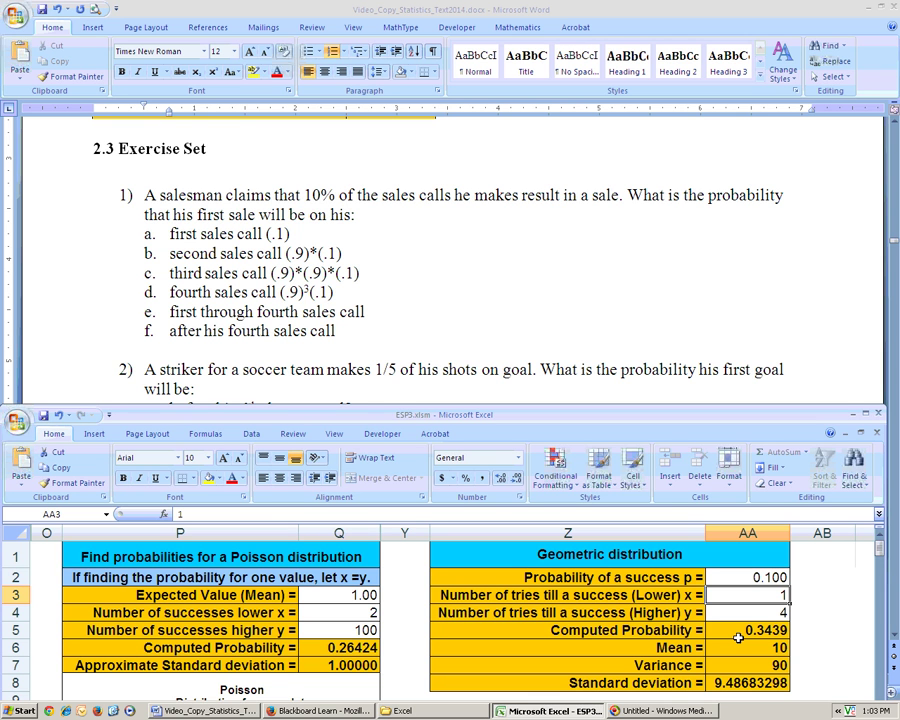
{"action": "type", "text": "5"}
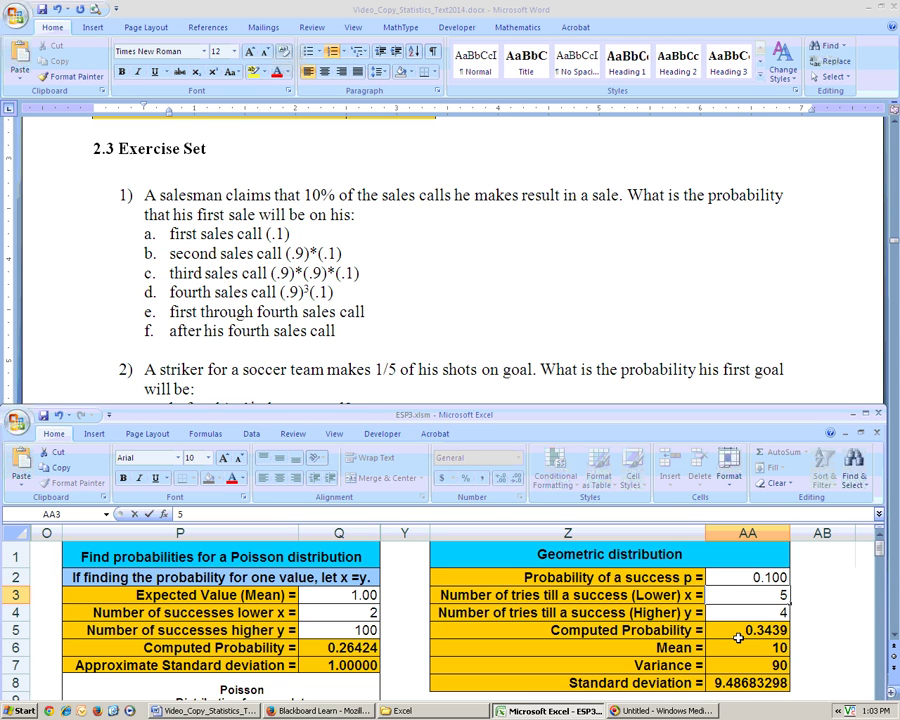
{"action": "key", "text": "Return"}
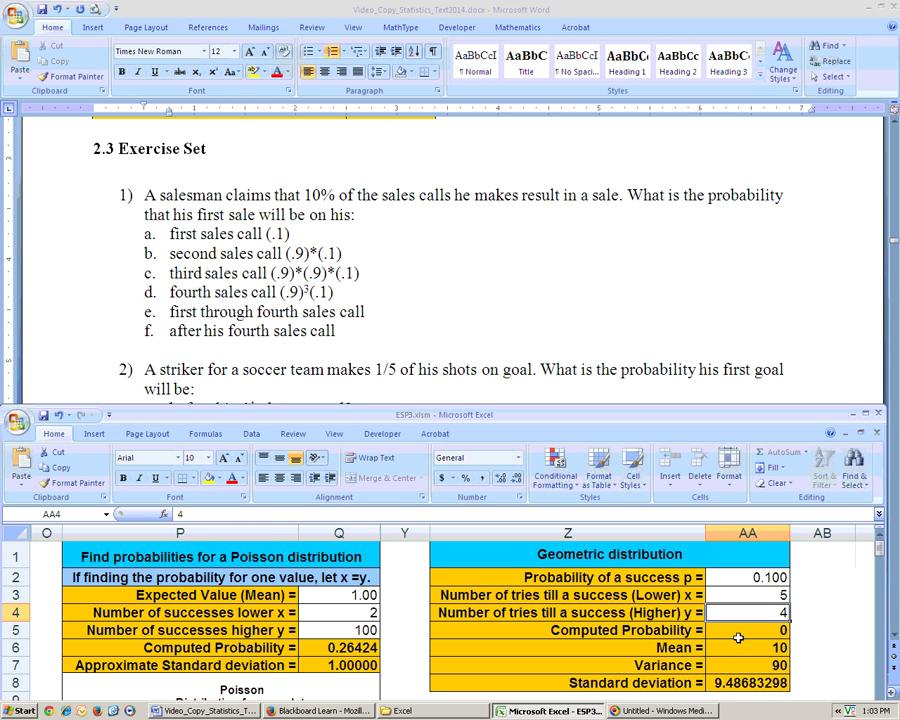
{"action": "type", "text": "100"}
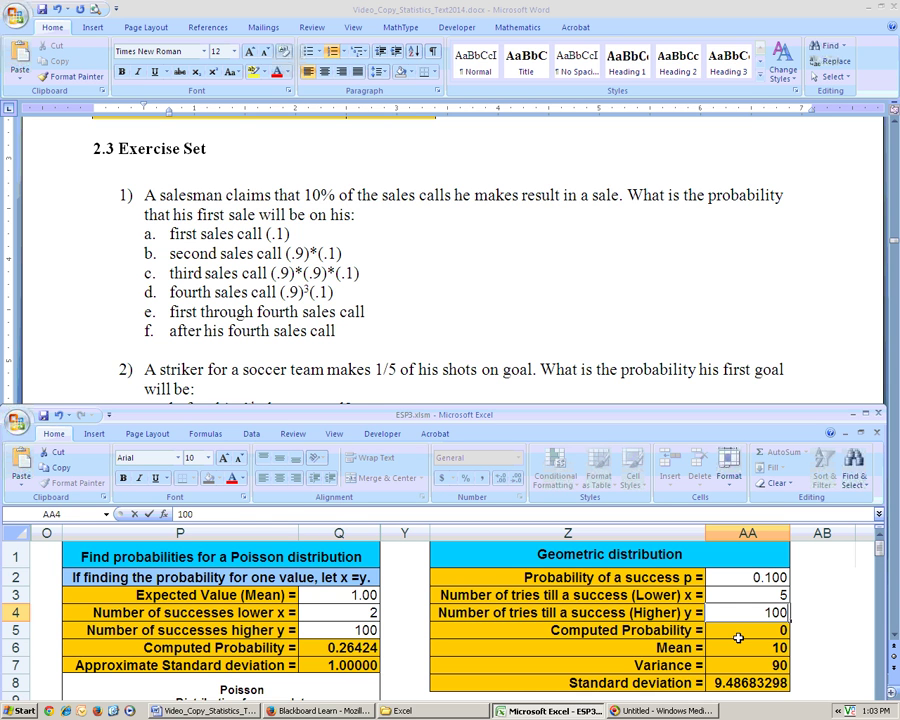
{"action": "key", "text": "Return"}
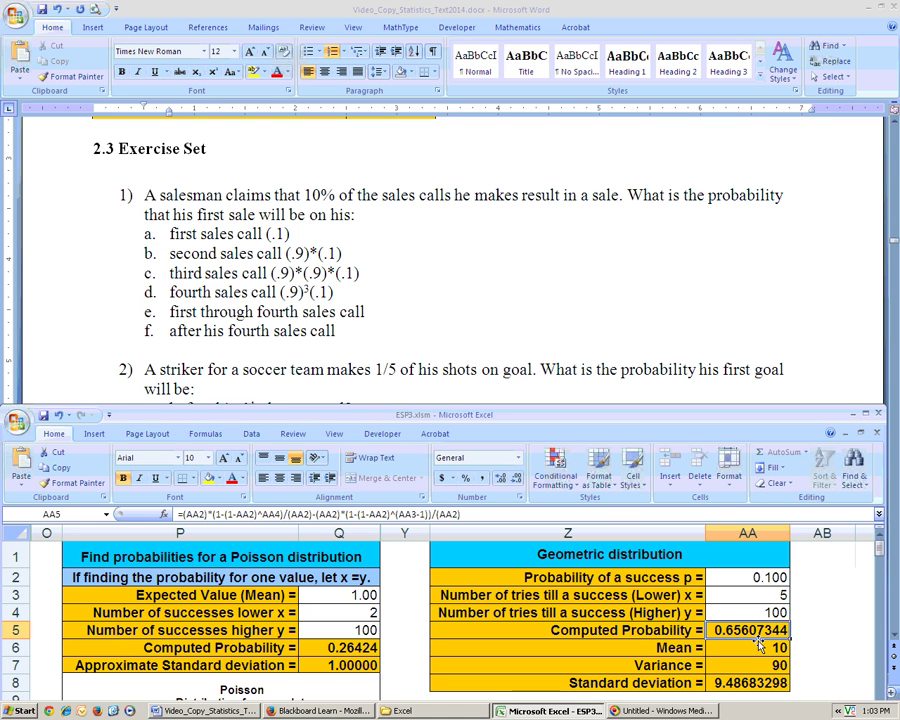
- Raise the higher tries to 1000 for 0.6561 and return to Word's problem 2
{"action": "left_click", "coordinate": [750, 617]}
{"action": "type", "text": "1000"}
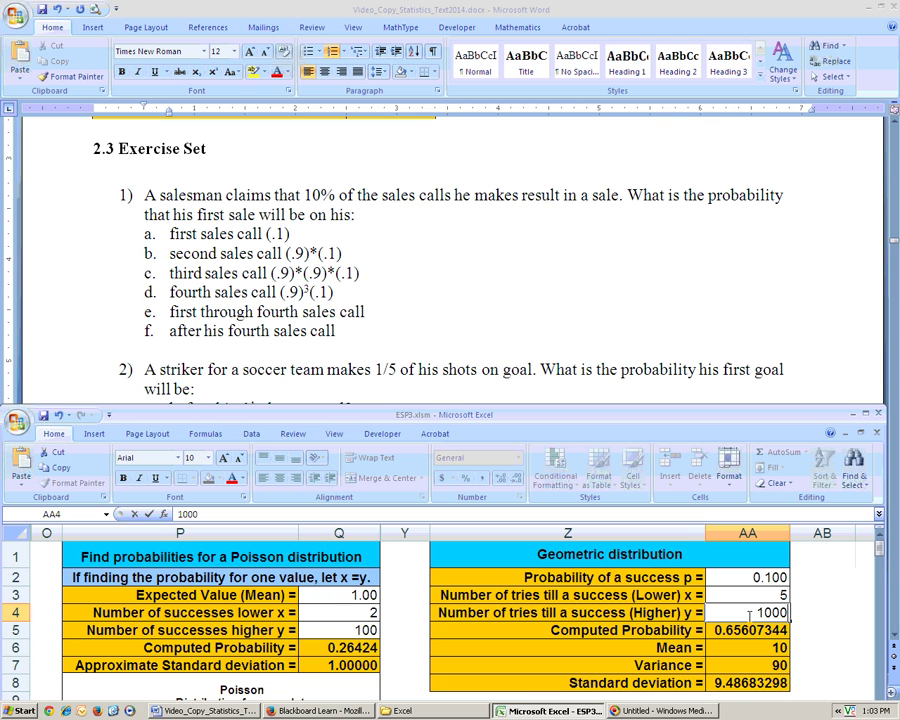
{"action": "key", "text": "Return"}
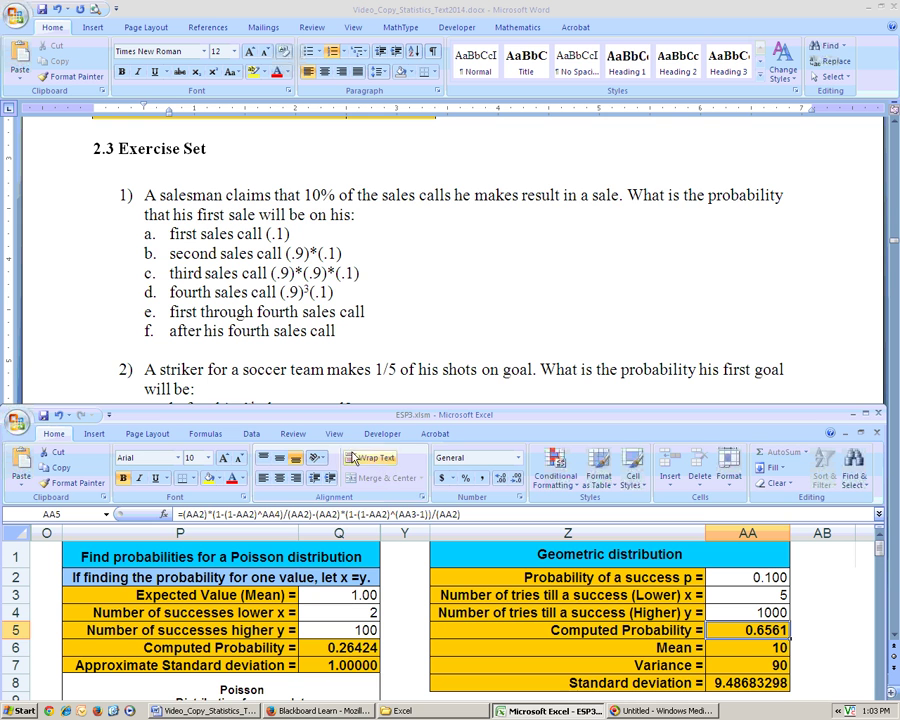
{"action": "left_click", "coordinate": [895, 640]}
{"action": "left_click_drag", "start_coordinate": [895, 640], "coordinate": [895, 640]}
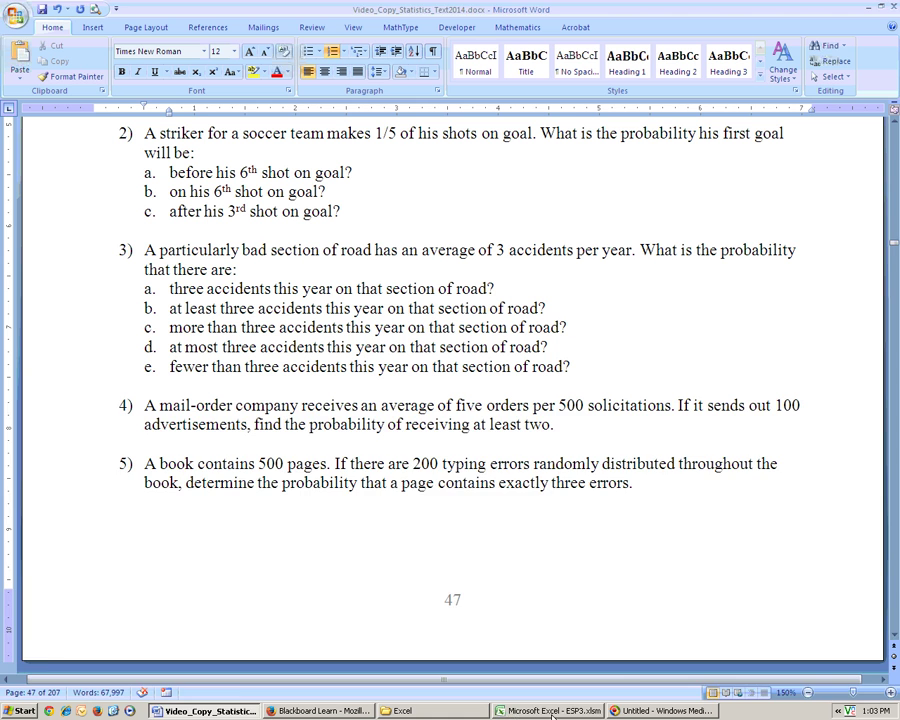
- Answer problem 2a with (4/5)⁵(1/5), with the 5 as a superscript exponent
{"action": "key", "text": "alt+Tab"}
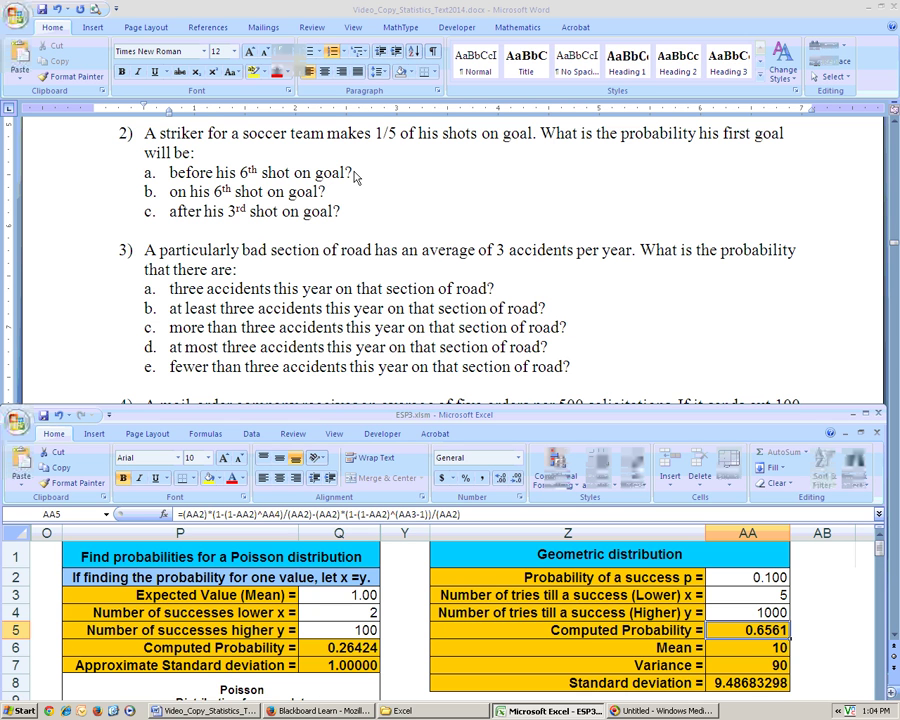
{"action": "left_click", "coordinate": [362, 174]}
{"action": "type", "text": "(4"}
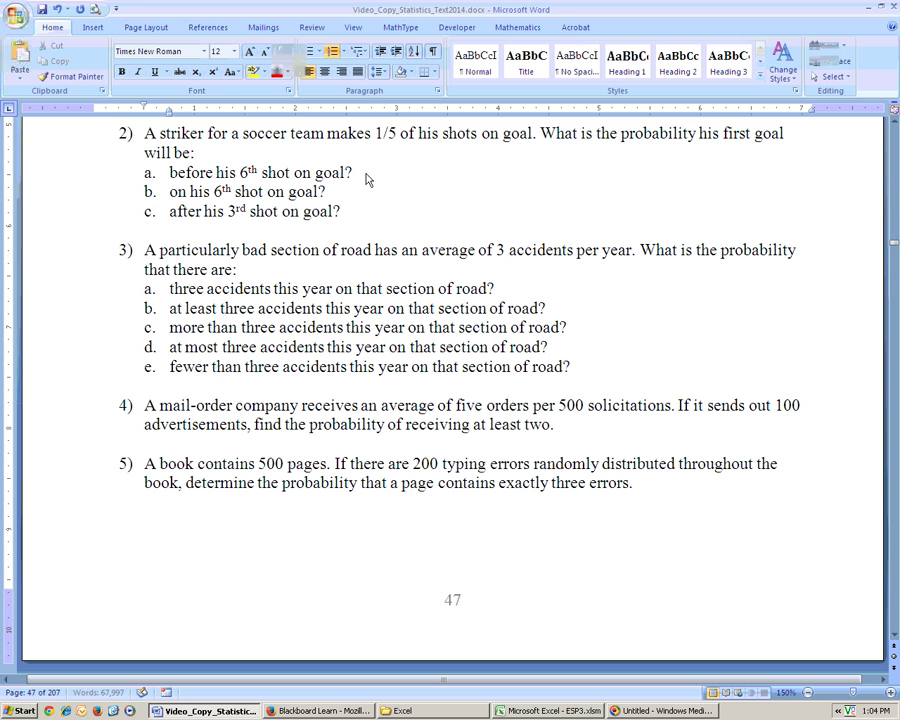
{"action": "type", "text": "/5)"}
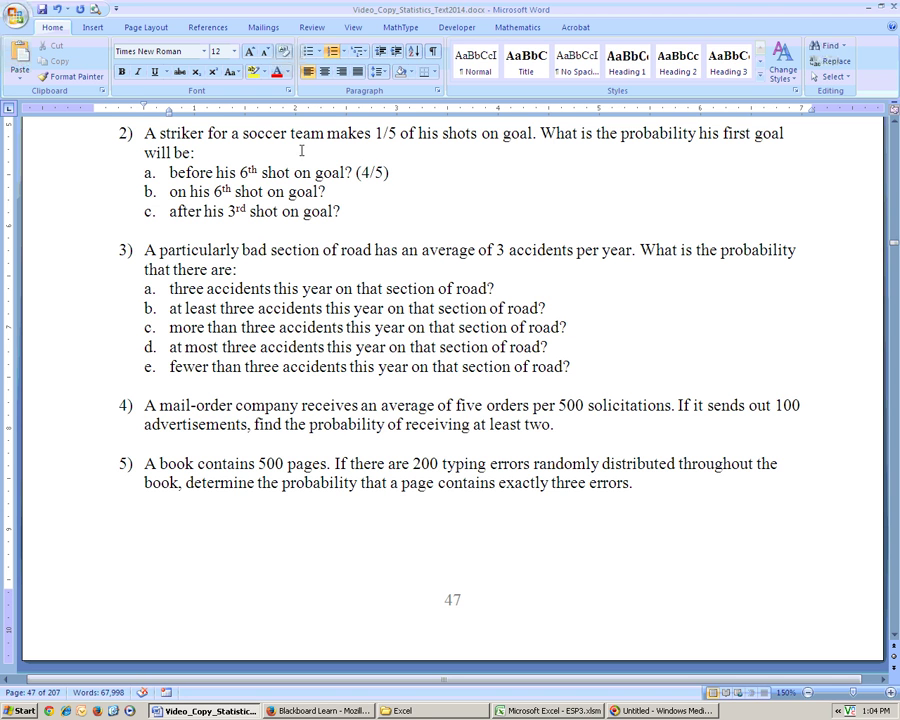
{"action": "left_click", "coordinate": [212, 80]}
{"action": "type", "text": "5"}
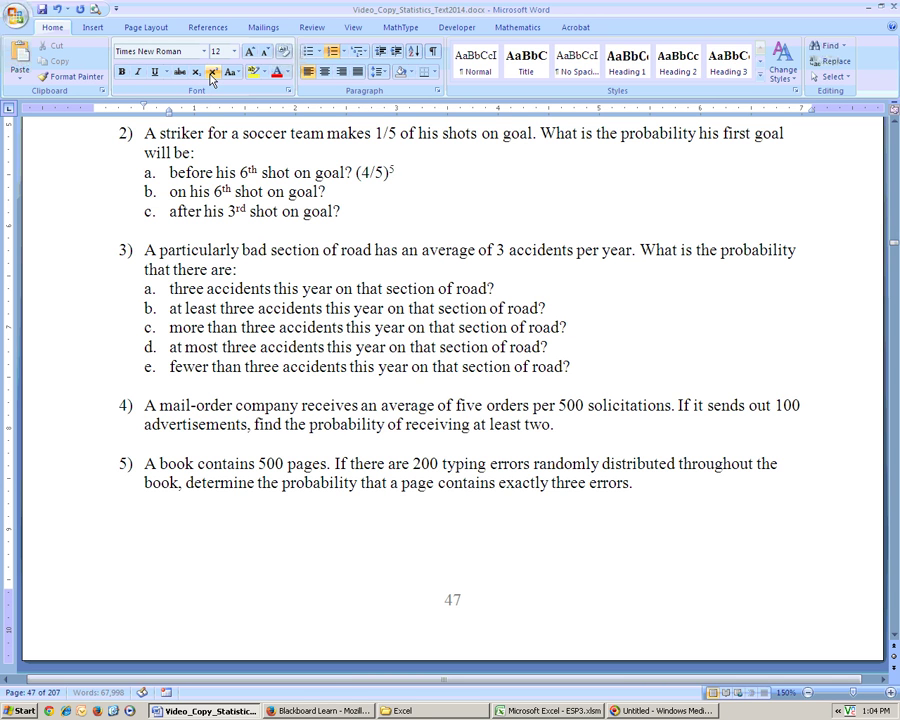
{"action": "left_click", "coordinate": [212, 80]}
{"action": "type", "text": "(1/5)"}
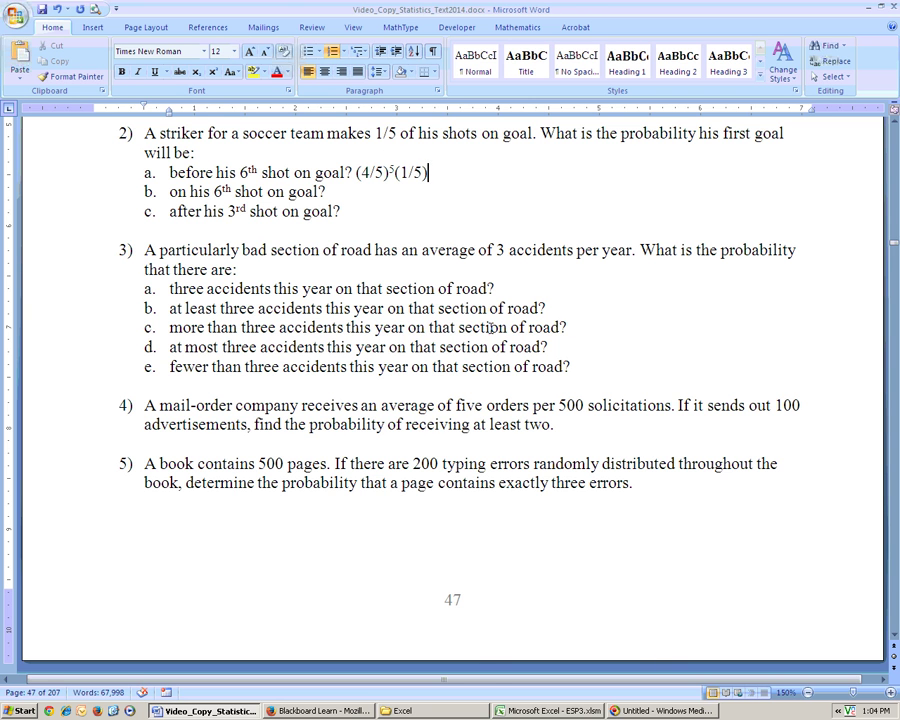